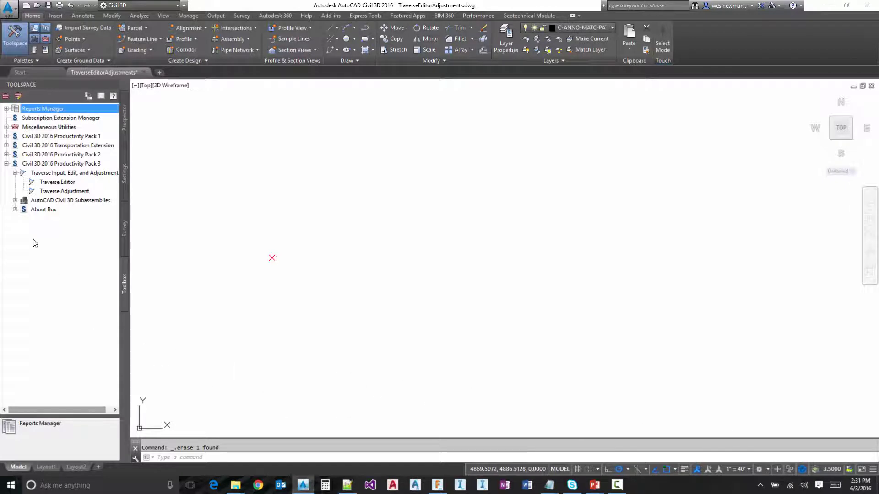
# Launch the Traverse Editor from the Toolbox tree to get an empty traverse grid
pyautogui.click(52, 183)
pyautogui.doubleClick(52, 185)
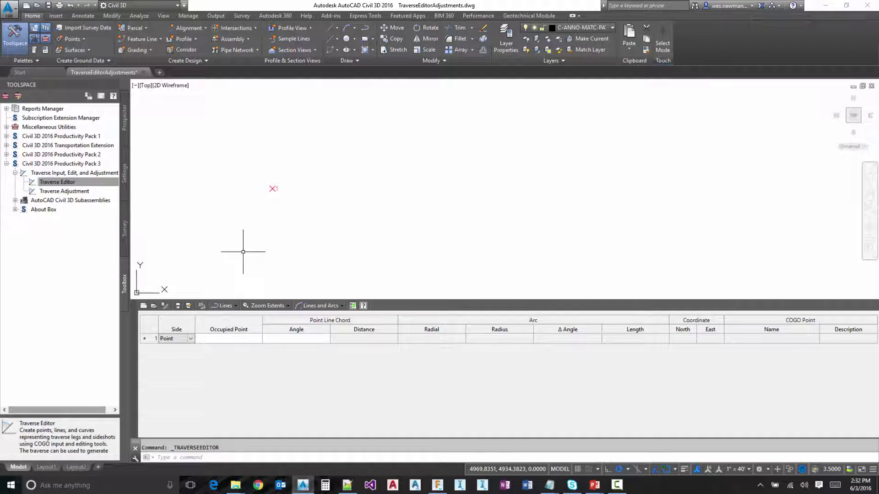
# Keep the traverse drawn as Lines with zoom behaviour left on Zoom Extents
pyautogui.click(235, 305)
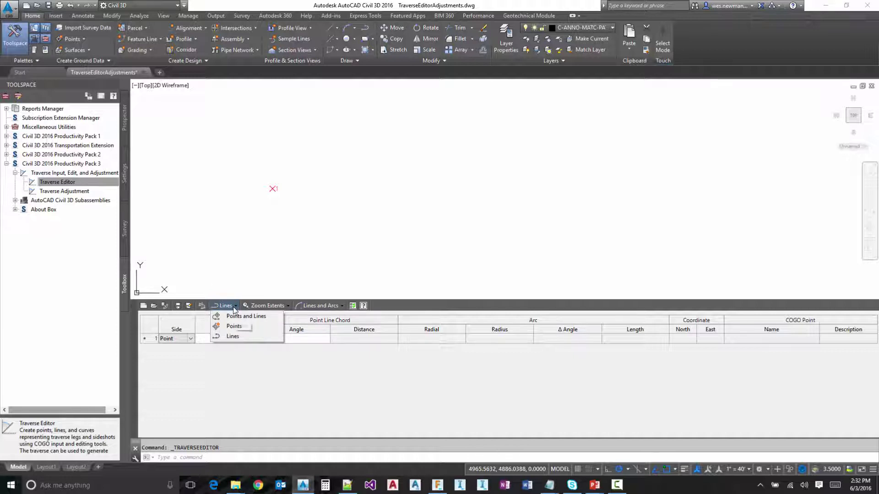
pyautogui.click(236, 306)
pyautogui.click(233, 307)
pyautogui.click(232, 335)
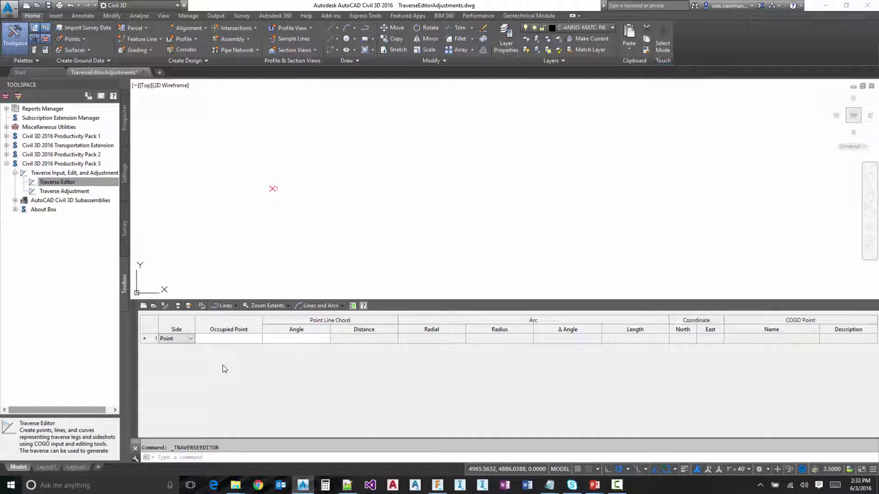
pyautogui.click(287, 309)
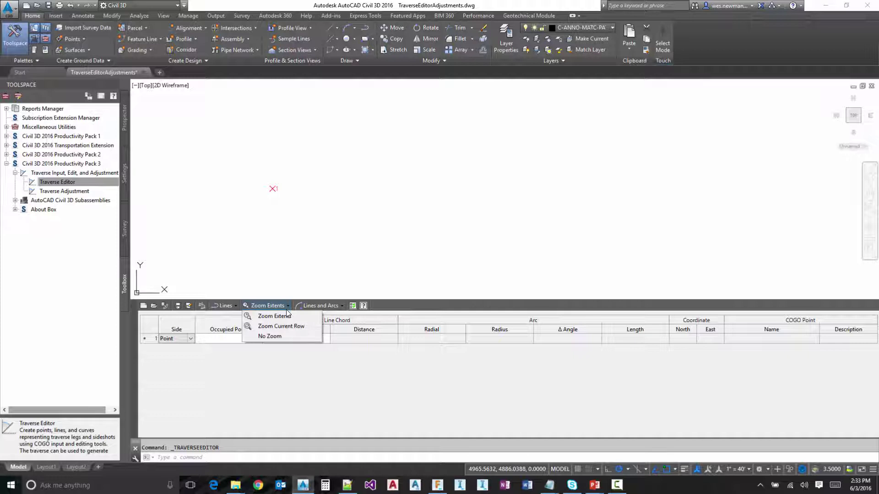
pyautogui.click(268, 317)
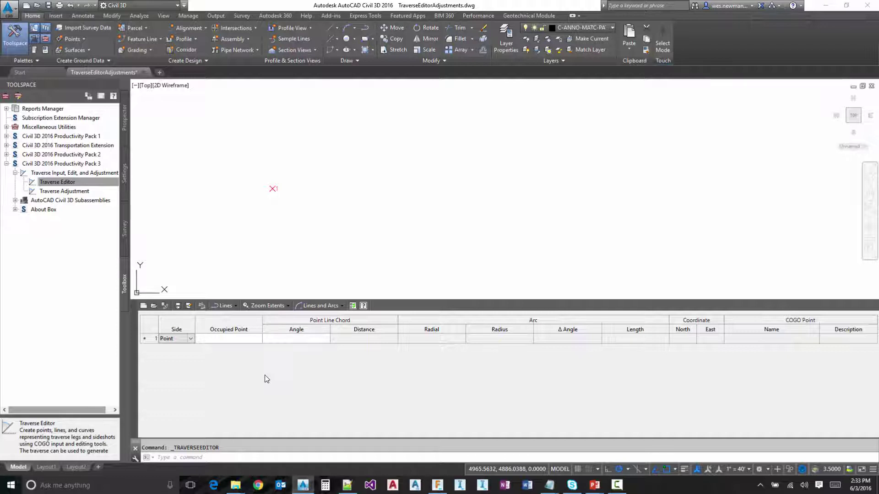
pyautogui.click(270, 306)
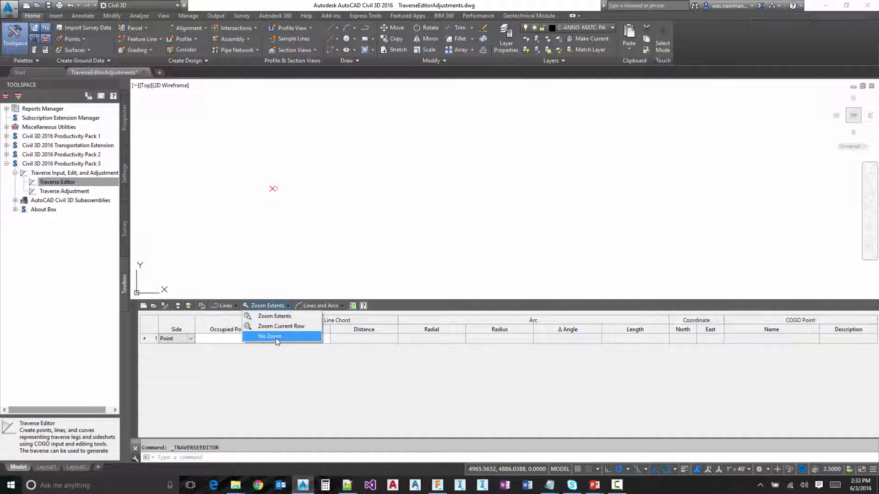
pyautogui.click(279, 316)
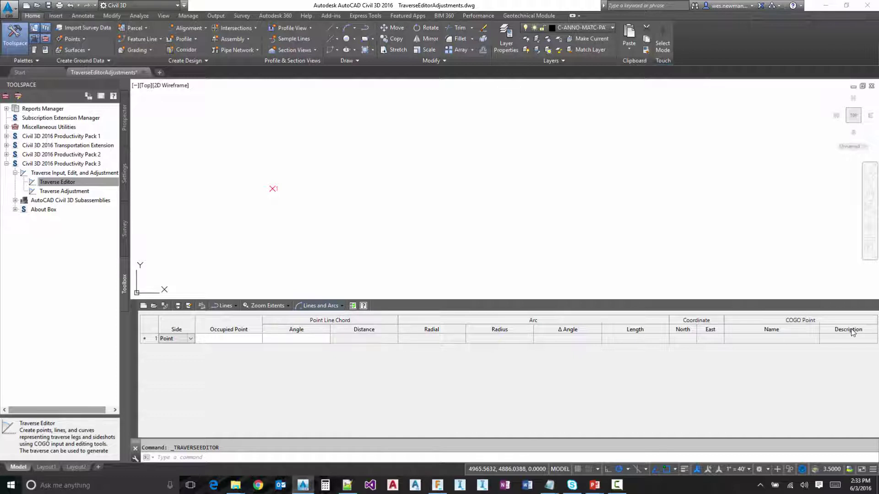
# Try lines-only entry, restore Lines and Arcs entry, and bring up the Traverse Editor Settings
pyautogui.click(342, 306)
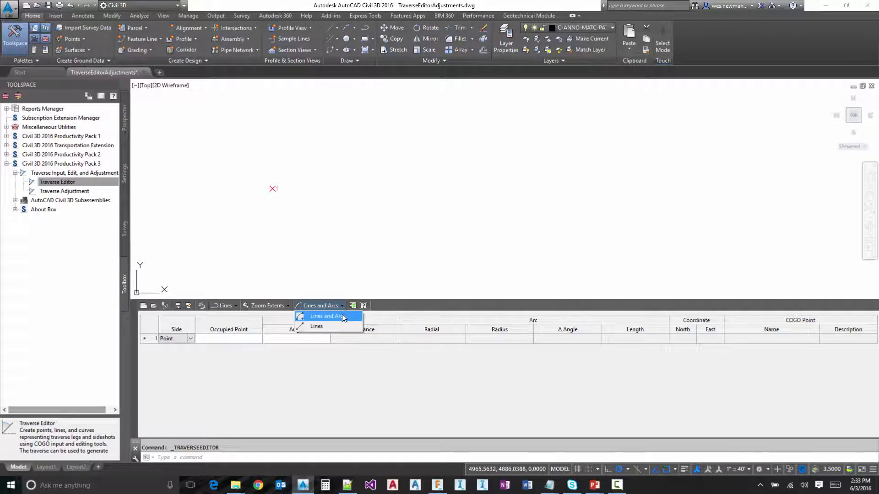
pyautogui.click(323, 326)
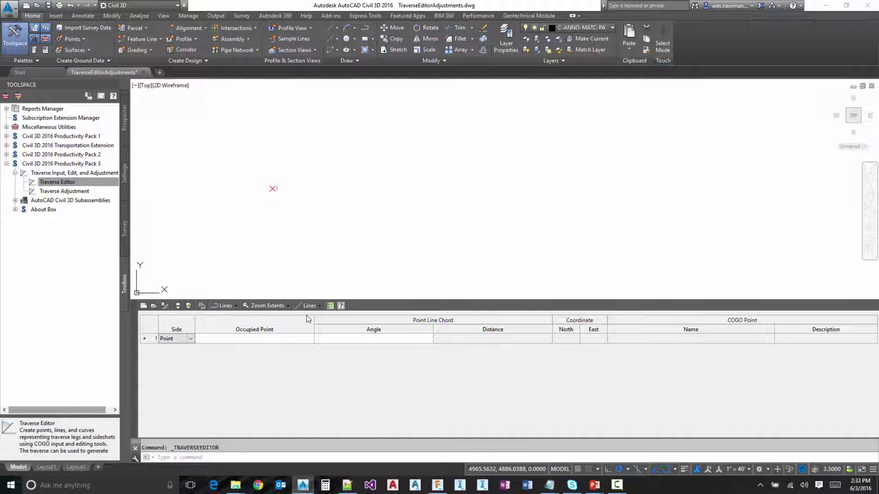
pyautogui.click(319, 306)
pyautogui.click(323, 316)
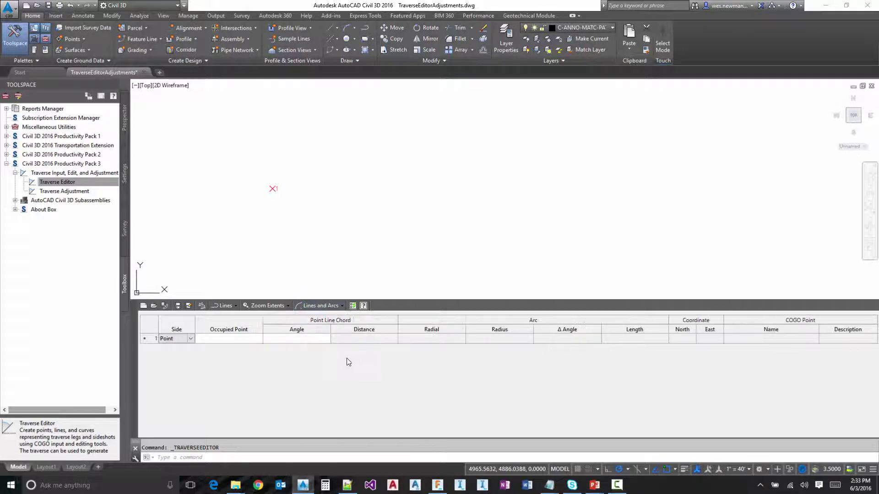
pyautogui.click(353, 306)
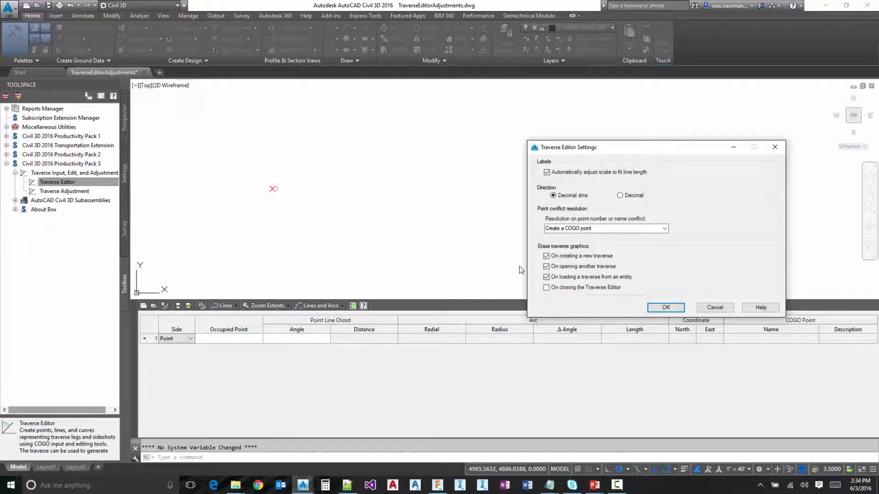
# Cancel Traverse Editor Settings, keeping Decimal dms direction and Create a COGO point unchanged
pyautogui.click(715, 308)
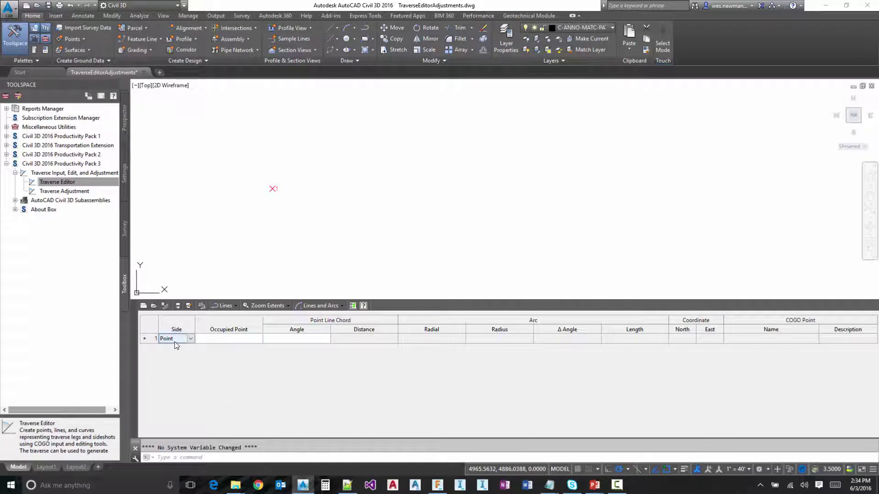
# Set row 1's Occupied Point to COGO point 1 at North 5000, East 5000
pyautogui.click(234, 339)
pyautogui.write('1')
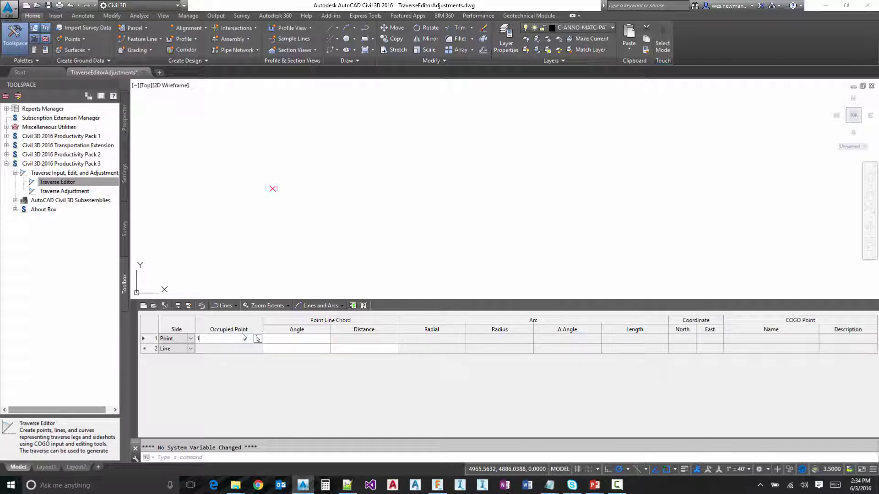
pyautogui.click(309, 349)
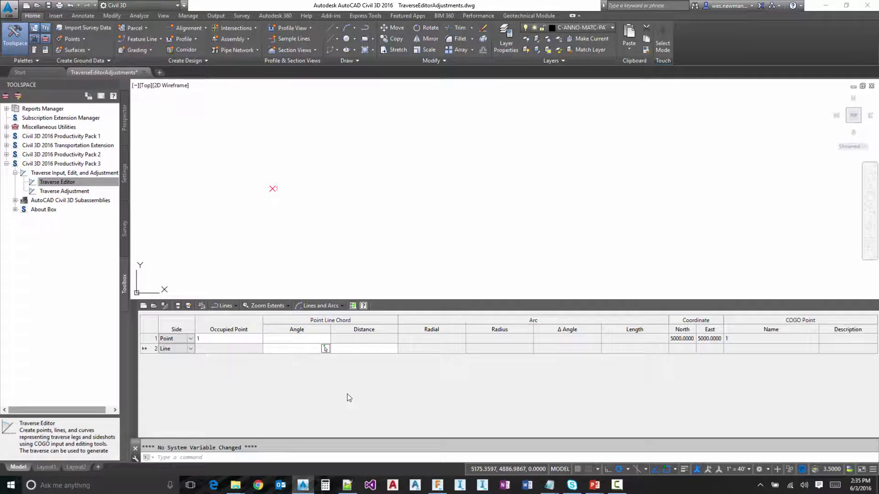
pyautogui.click(366, 306)
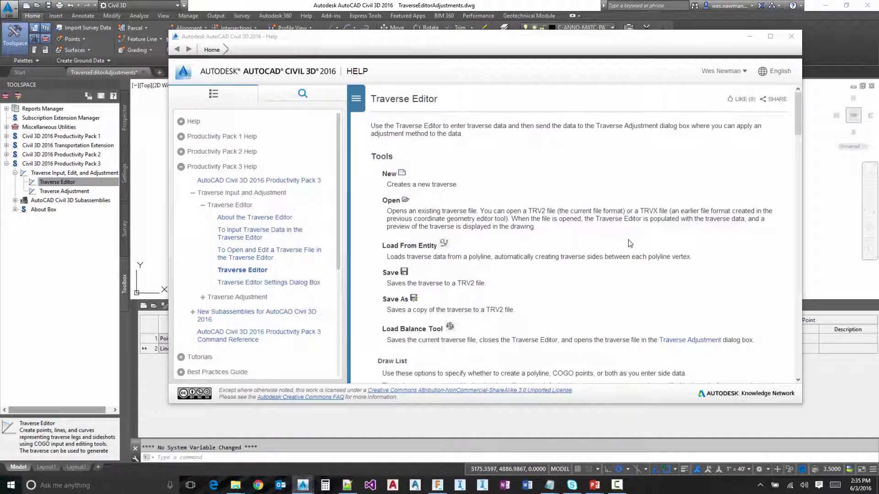
pyautogui.scroll(-1, 647, 242)
pyautogui.scroll(-15, 647, 243)
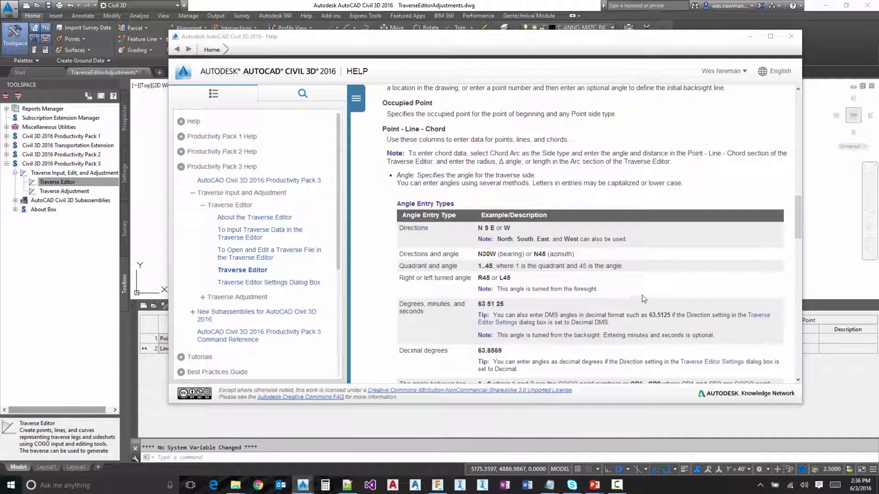
pyautogui.scroll(-1, 643, 306)
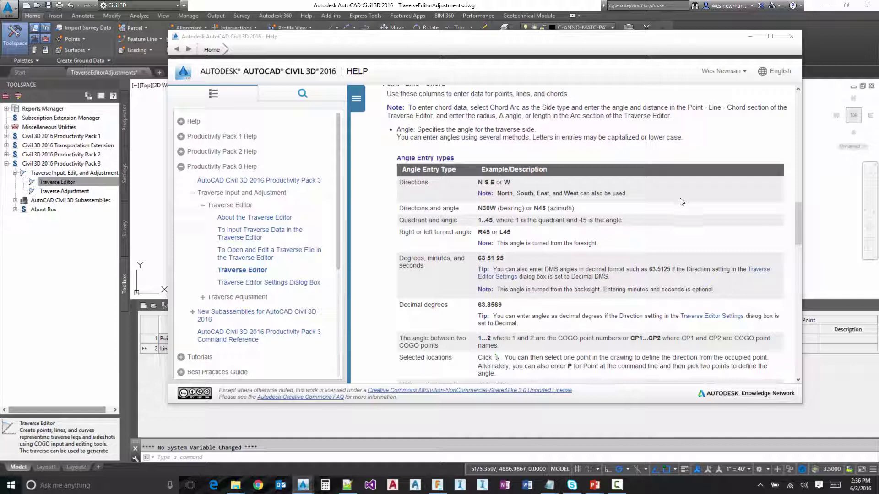
pyautogui.click(791, 36)
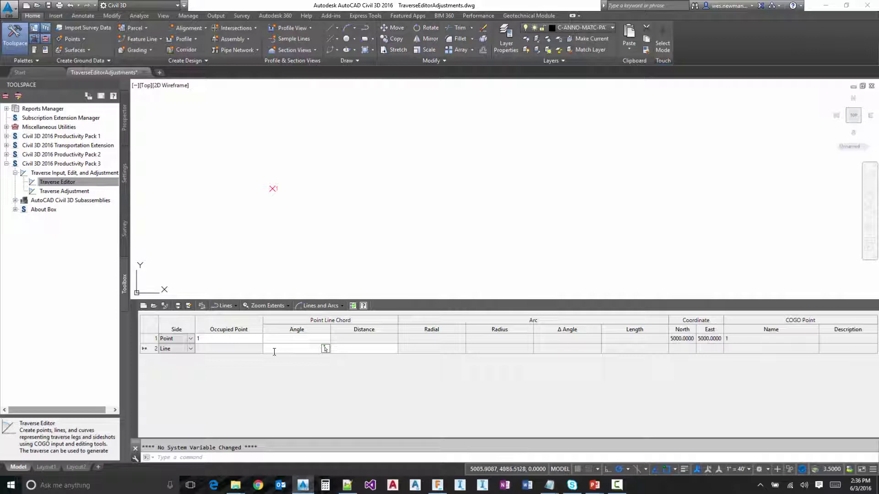
# Pick the first line's direction and length in the drawing: N 68°39'11" E, 248.369
pyautogui.click(325, 348)
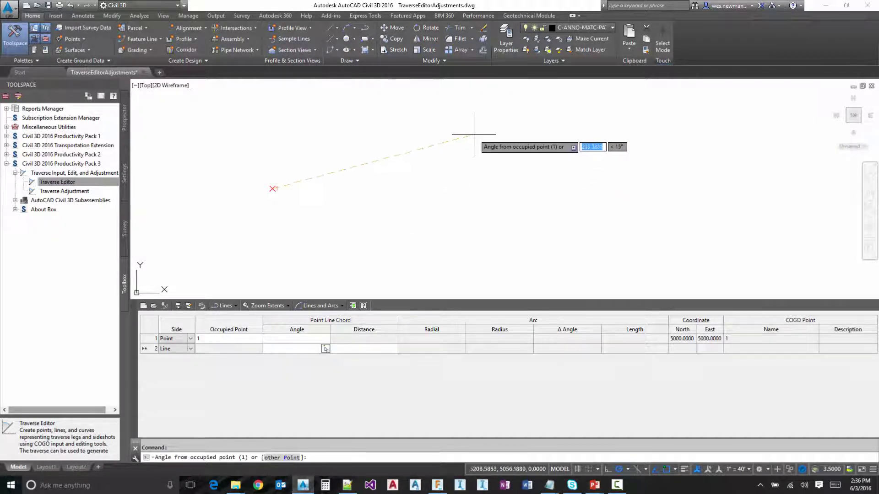
pyautogui.click(454, 122)
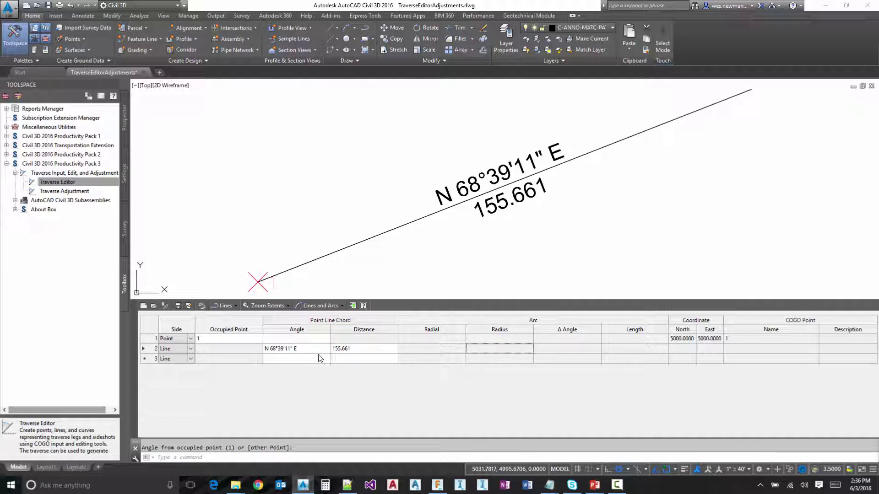
pyautogui.click(363, 352)
pyautogui.click(392, 349)
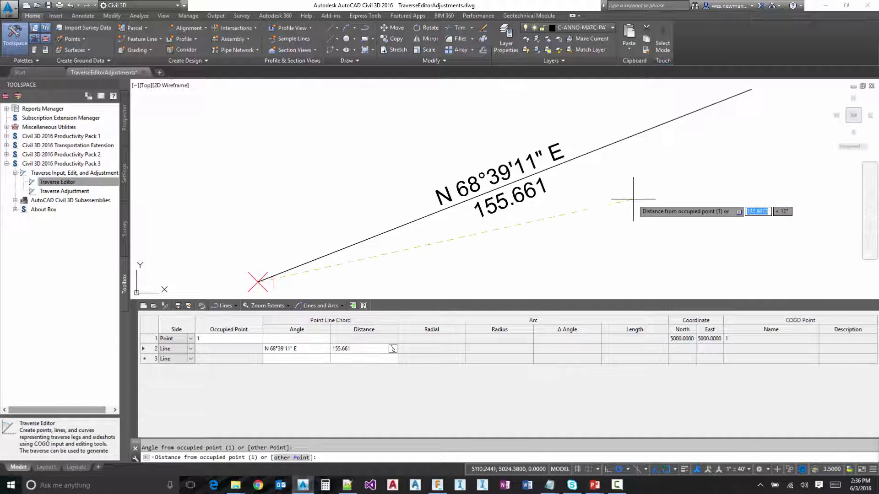
pyautogui.click(732, 137)
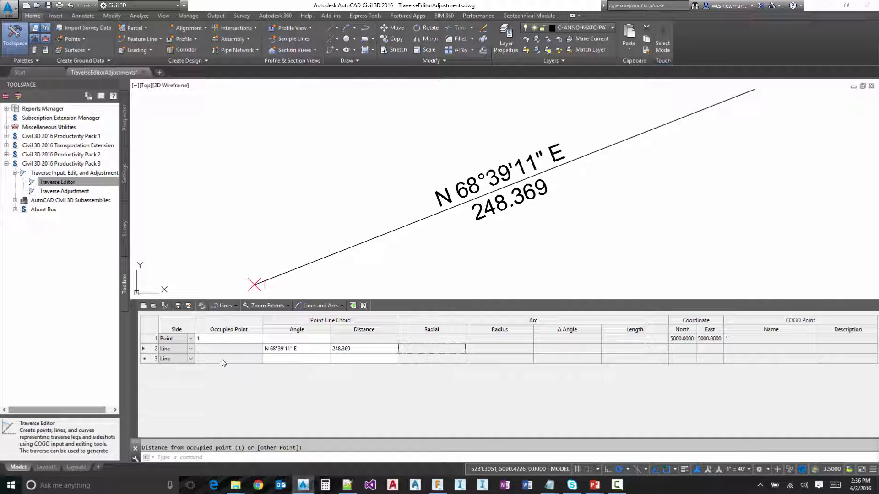
pyautogui.click(185, 359)
# Enter row 3 as angle r 90 and distance 200, drawing S 21°20'49" E
pyautogui.click(317, 359)
pyautogui.write('r')
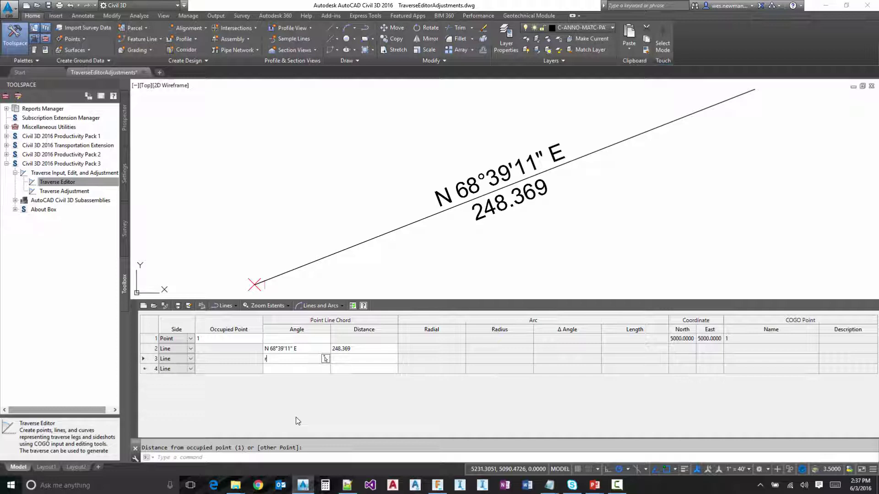
pyautogui.write(' 90')
pyautogui.press('Tab')
pyautogui.write('200')
pyautogui.click(295, 370)
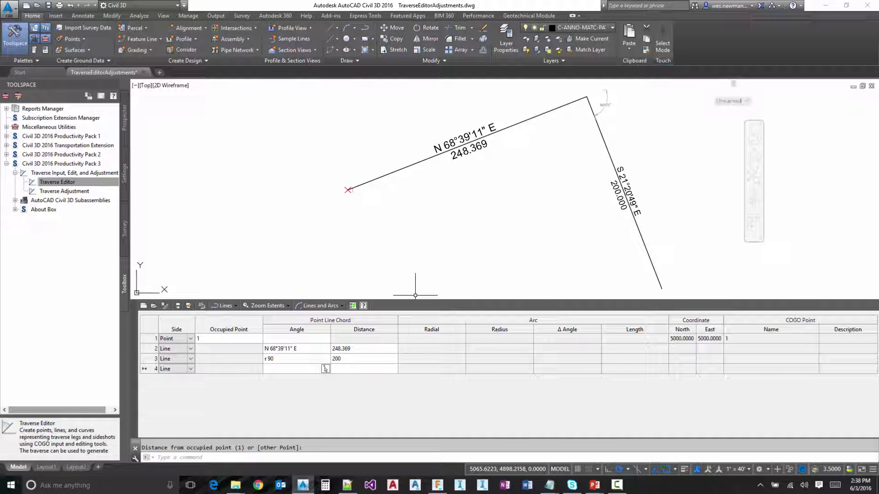
# Select row 4's angle cell, then zoom out and pan the two-line traverse toward the upper right
pyautogui.click(305, 370)
pyautogui.scroll(-4, 448, 189)
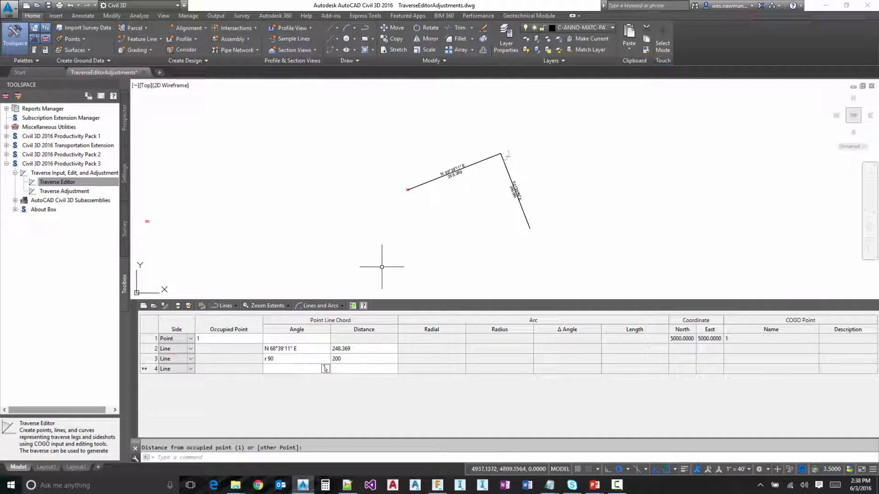
pyautogui.moveTo(373, 229)
pyautogui.mouseDown(button='middle')
pyautogui.moveTo(475, 207)
pyautogui.moveTo(550, 205)
pyautogui.mouseUp(button='middle')
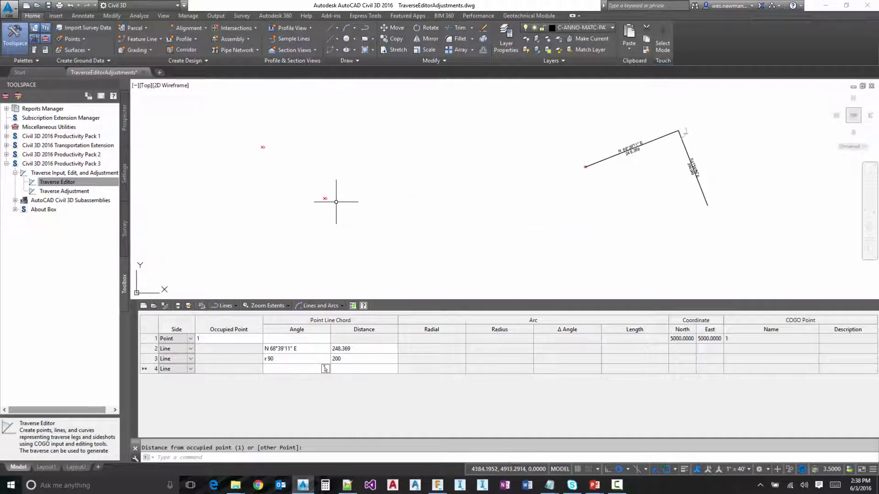
pyautogui.scroll(2, 334, 178)
pyautogui.scroll(2, 329, 211)
pyautogui.moveTo(330, 210); pyautogui.dragTo(393, 247, button='middle')
pyautogui.scroll(-4, 428, 196)
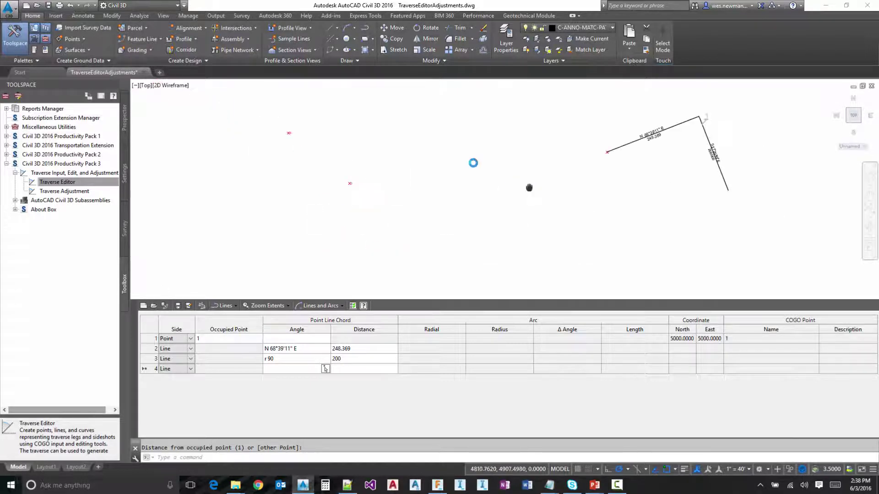
pyautogui.moveTo(471, 163); pyautogui.dragTo(478, 213, button='middle')
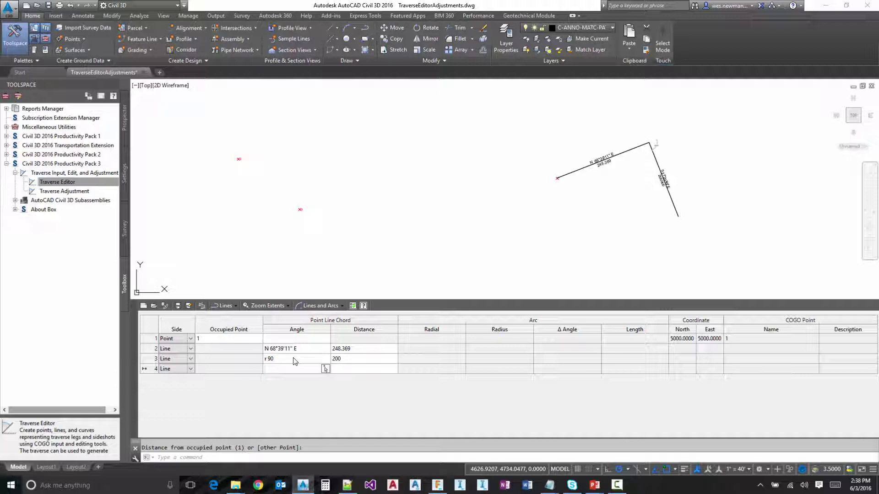
# Enter 2..3 in row 4's Angle and Distance, drawing N 50°30'41" W, 200.052
pyautogui.write('2...3')
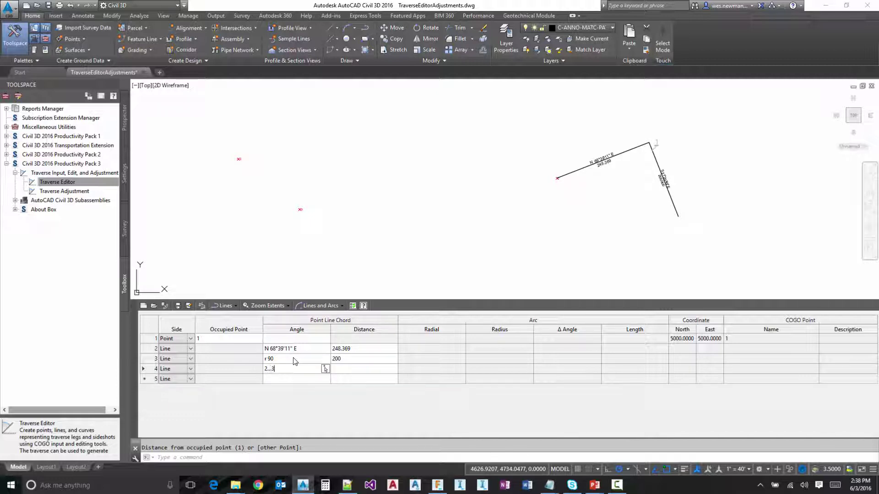
pyautogui.press('Tab')
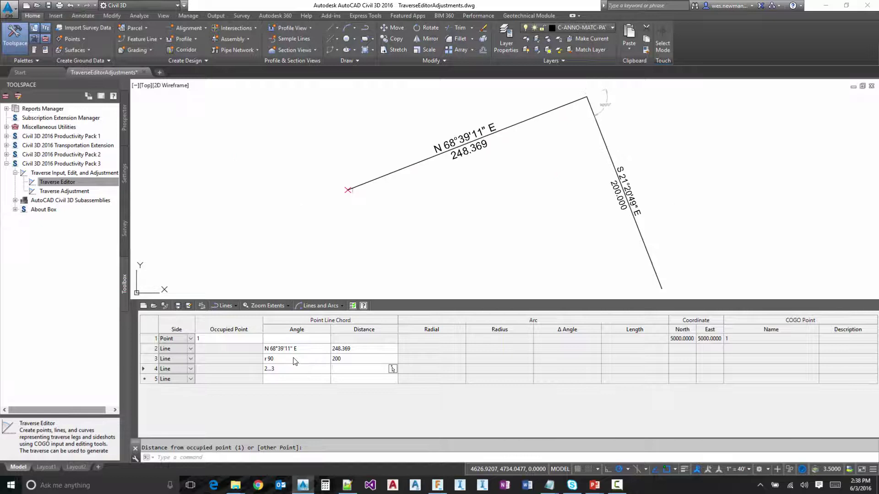
pyautogui.write('...3')
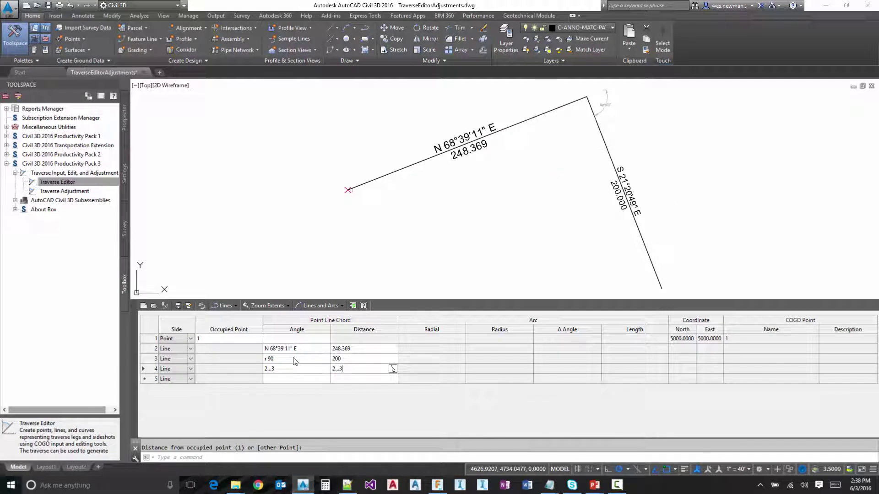
pyautogui.click(316, 379)
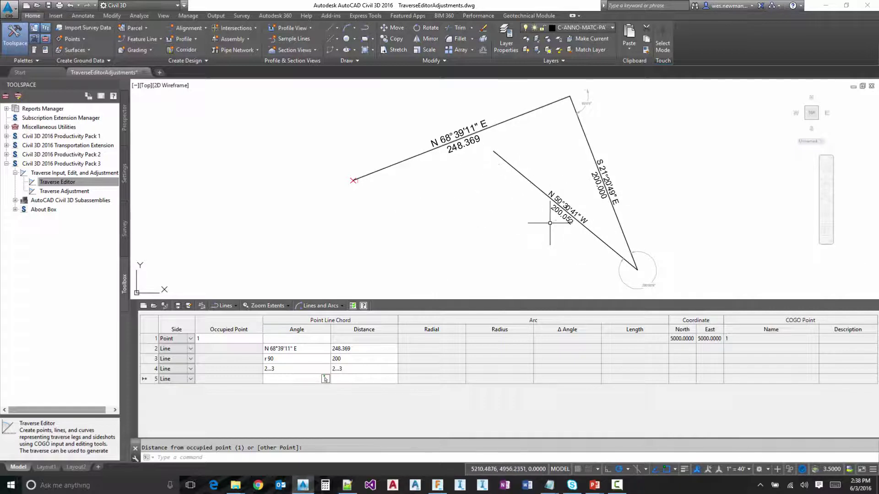
# Drag COGO point 3 to a new spot so the leg reads S 77°37'59" W, 151.408
pyautogui.scroll(-4, 458, 230)
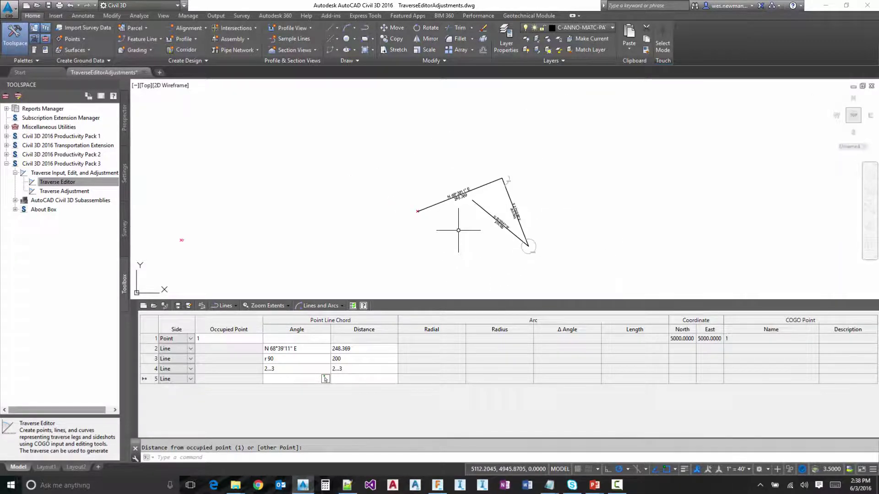
pyautogui.moveTo(359, 191); pyautogui.dragTo(457, 194, button='middle')
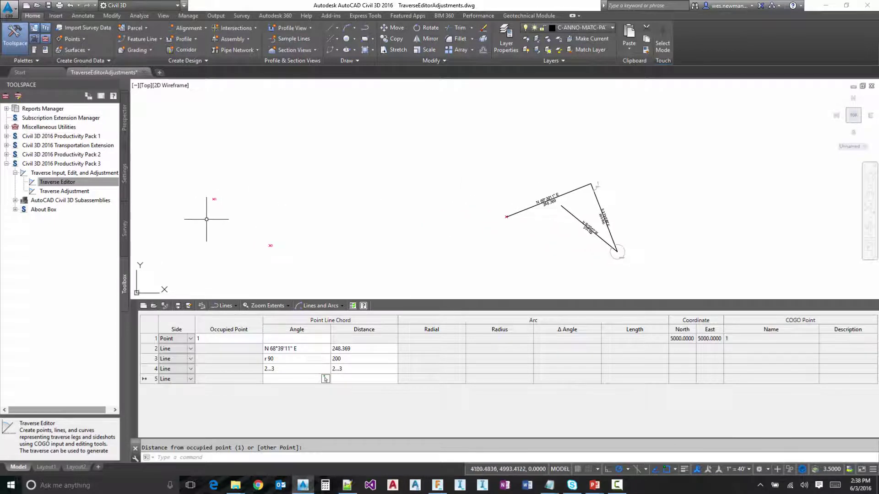
pyautogui.scroll(5, 212, 197)
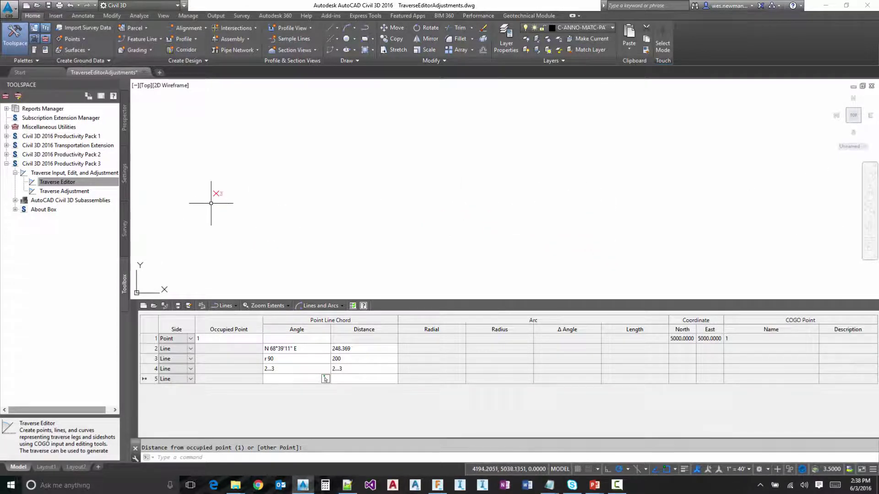
pyautogui.click(216, 174)
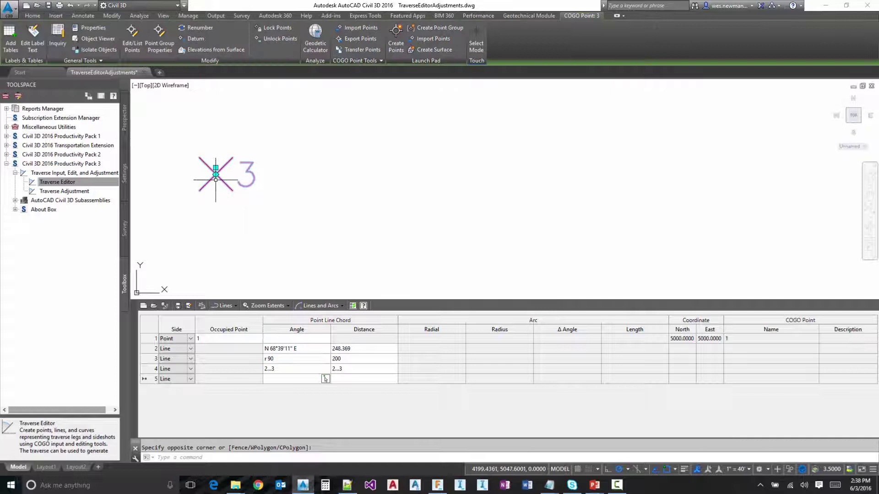
pyautogui.click(216, 174)
pyautogui.scroll(-5, 264, 127)
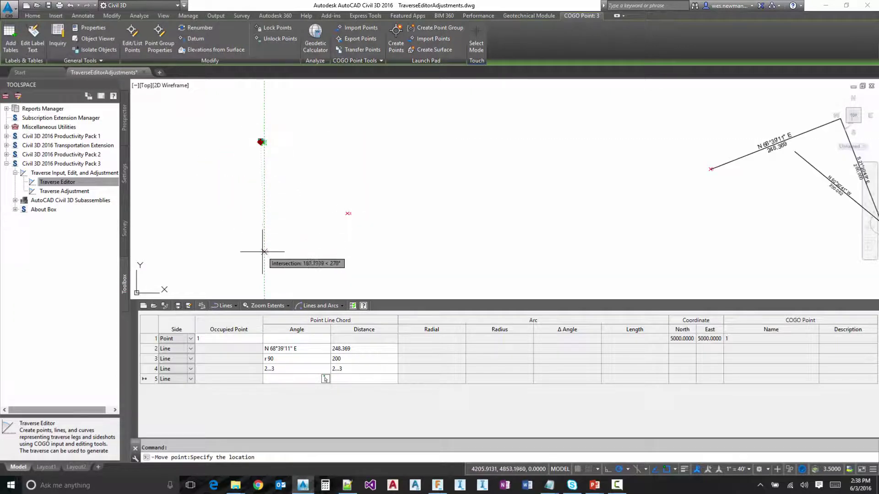
pyautogui.scroll(2, 265, 232)
pyautogui.press('Escape')
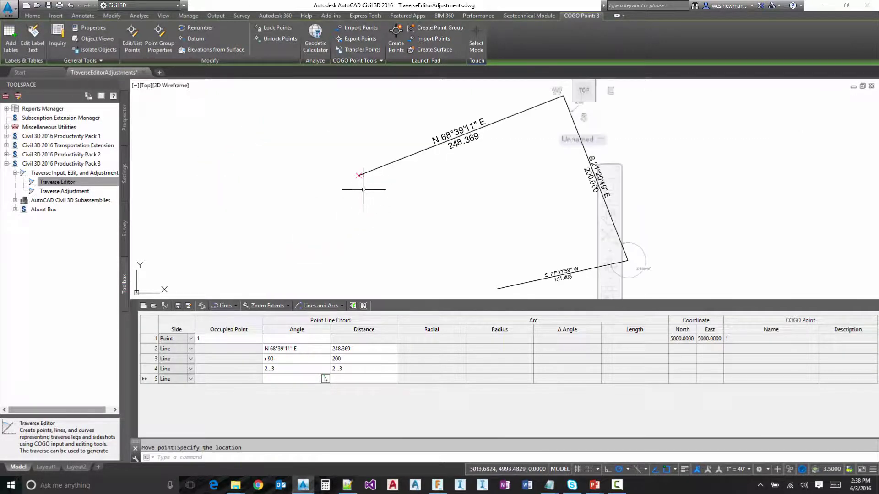
pyautogui.moveTo(442, 271); pyautogui.dragTo(448, 234, button='middle')
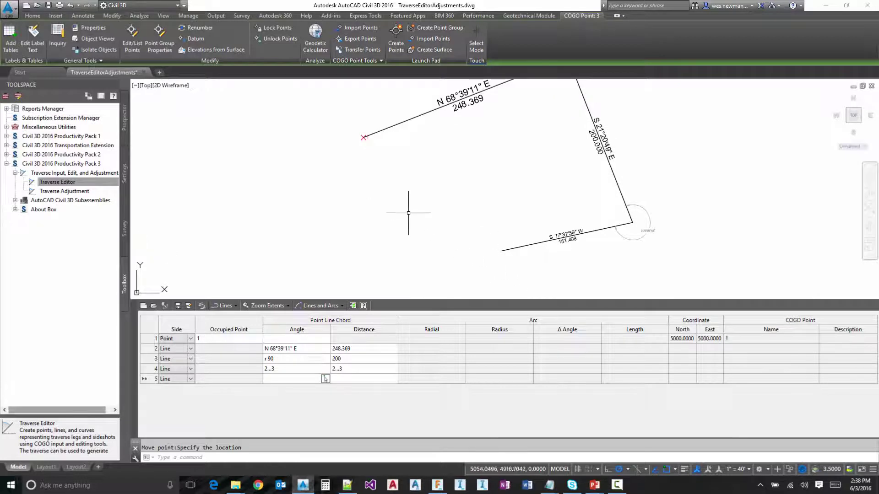
pyautogui.click(285, 379)
# Set row 5 to Chord Arc and pick its chord end: N 75°42'03" W, 109.743
pyautogui.click(191, 380)
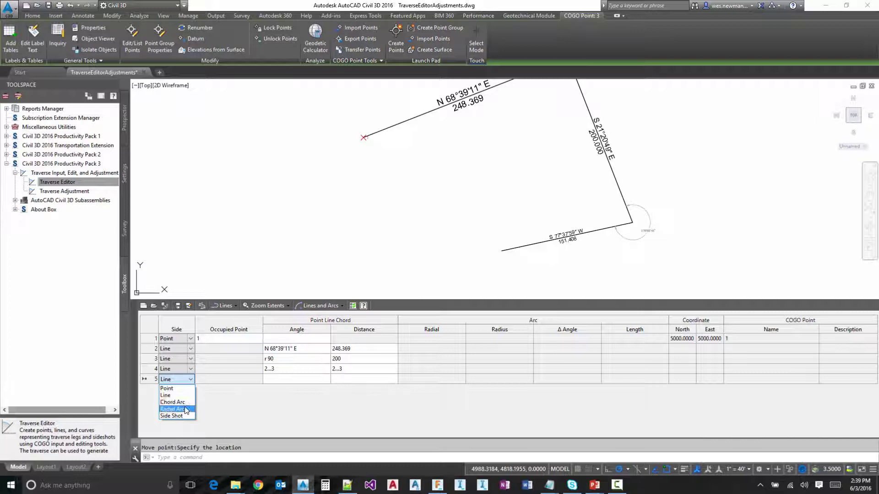
pyautogui.click(181, 401)
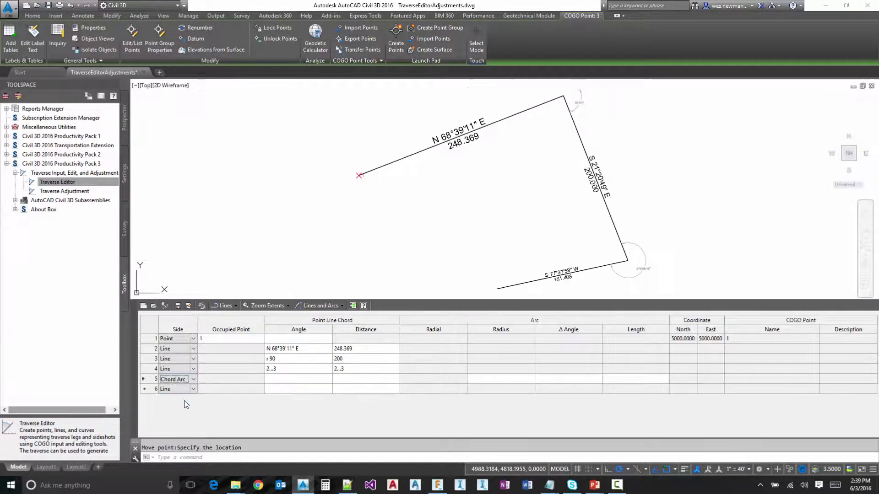
pyautogui.click(289, 381)
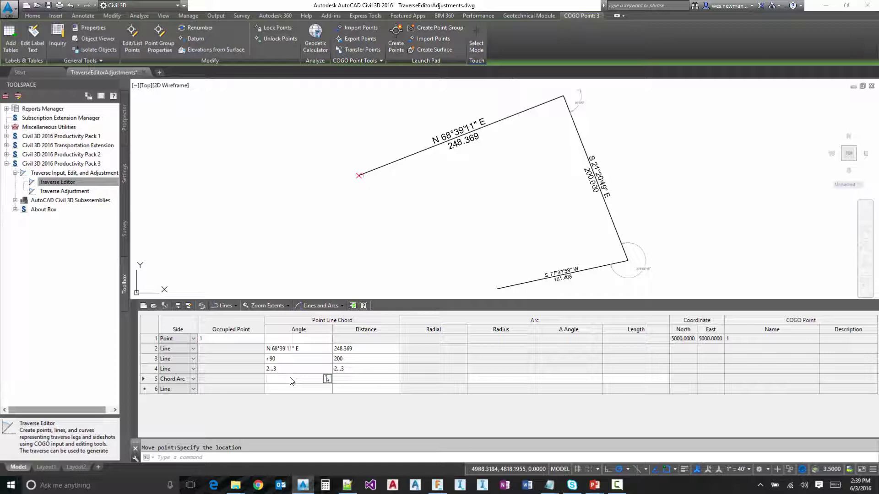
pyautogui.click(327, 381)
pyautogui.moveTo(419, 274); pyautogui.dragTo(447, 232, button='middle')
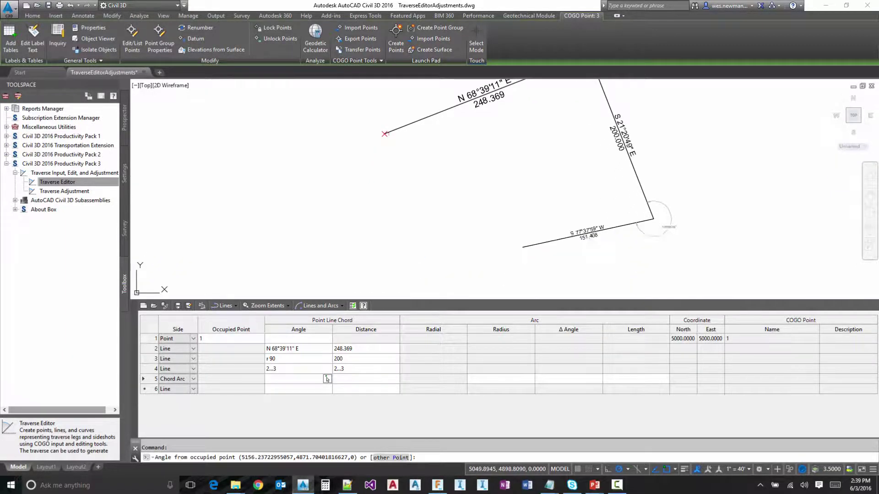
pyautogui.click(444, 267)
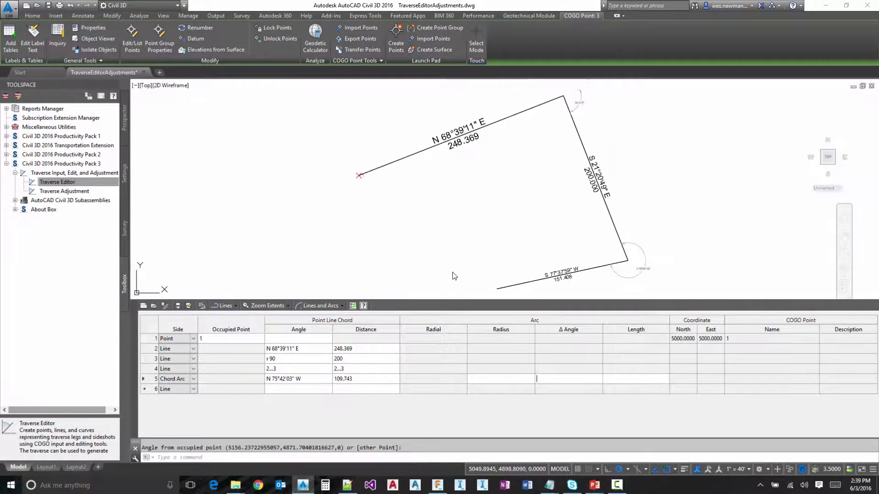
# Enter a radius of 250 for the row 5 chord arc and review its computed Δ angle and length
pyautogui.click(560, 379)
pyautogui.press('Tab')
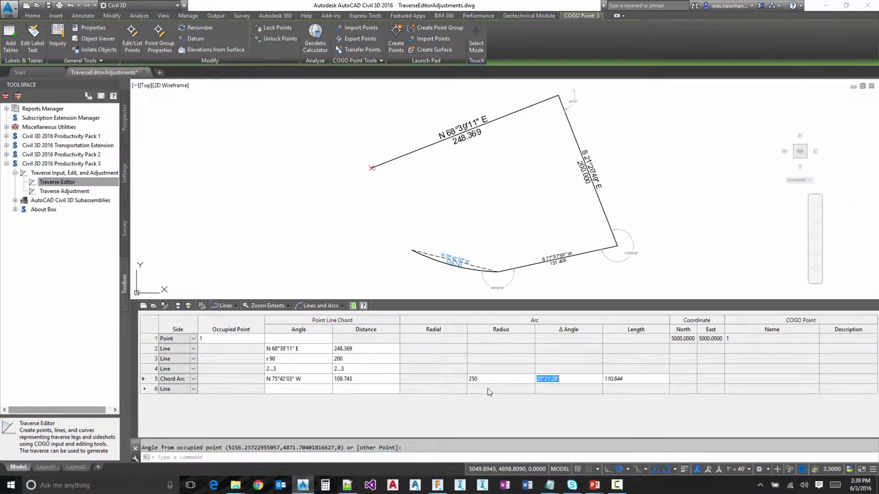
pyautogui.click(572, 380)
pyautogui.click(644, 381)
# Change the arc length to 120, recalculating radius 82.687 and Δ angle 83°09'04"
pyautogui.click(507, 382)
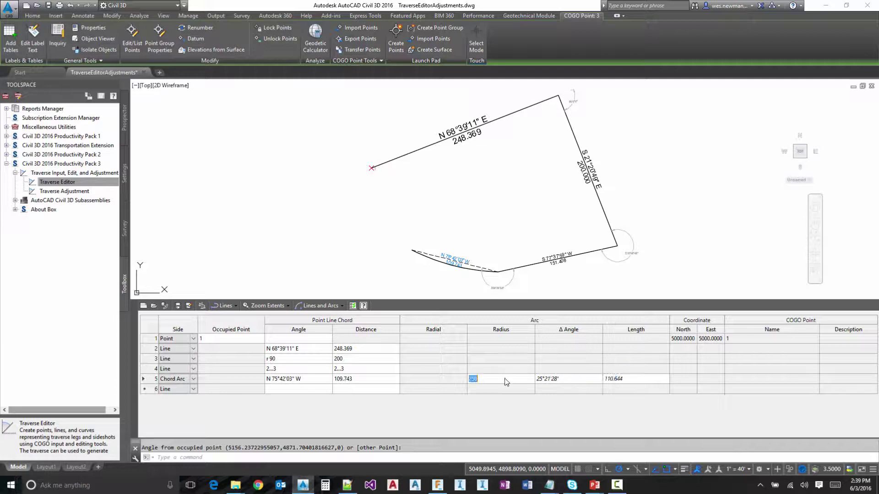
pyautogui.click(573, 383)
pyautogui.click(643, 379)
pyautogui.write('12')
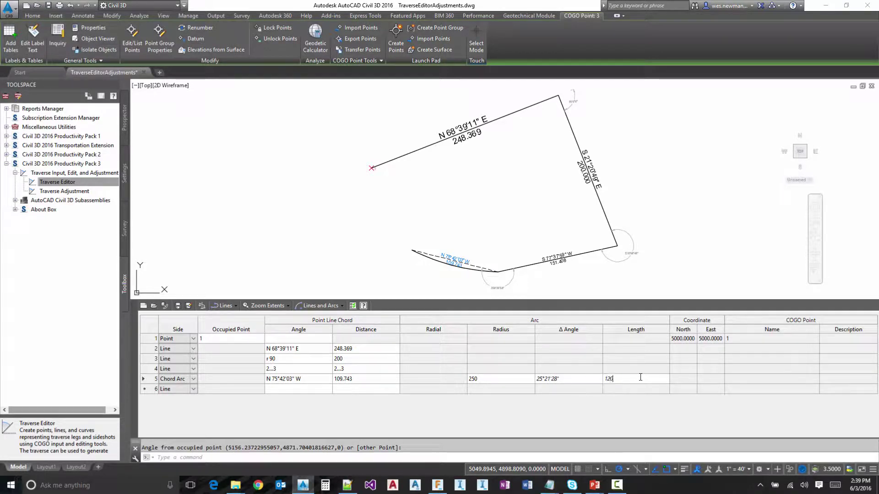
pyautogui.write('0')
pyautogui.click(586, 380)
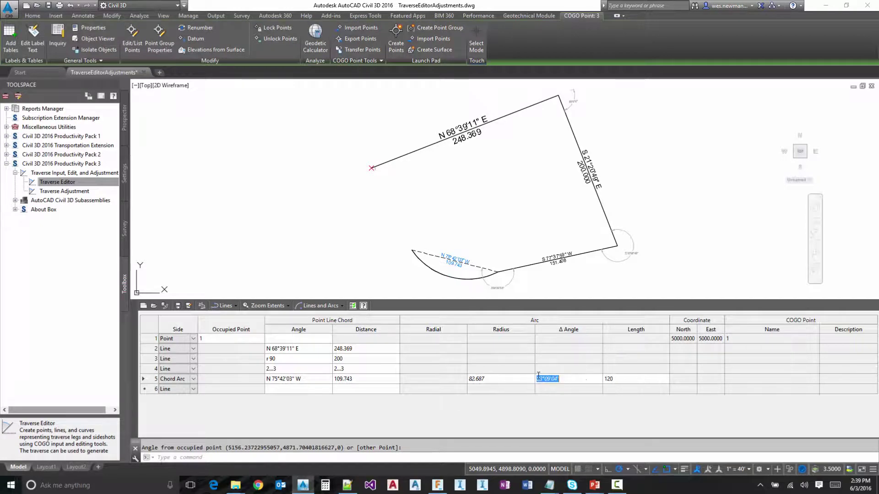
pyautogui.click(506, 384)
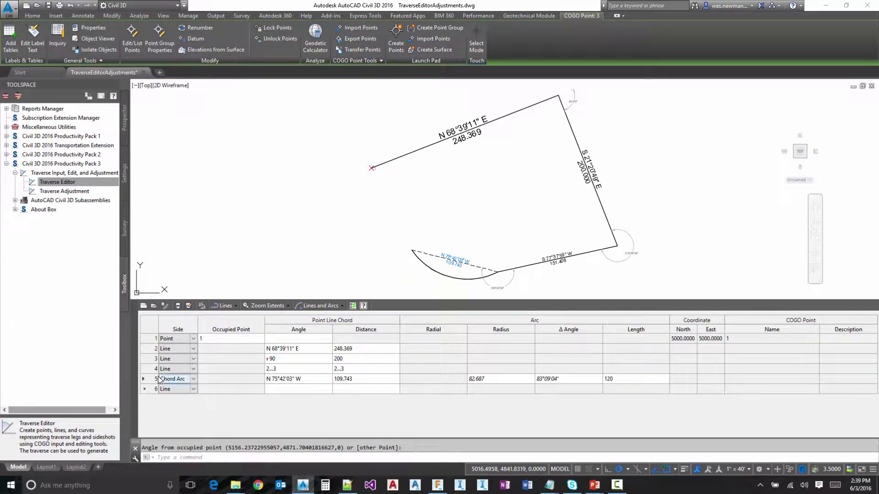
# Switch row 5's leg type to Radial Arc with radial direction r 90
pyautogui.click(192, 379)
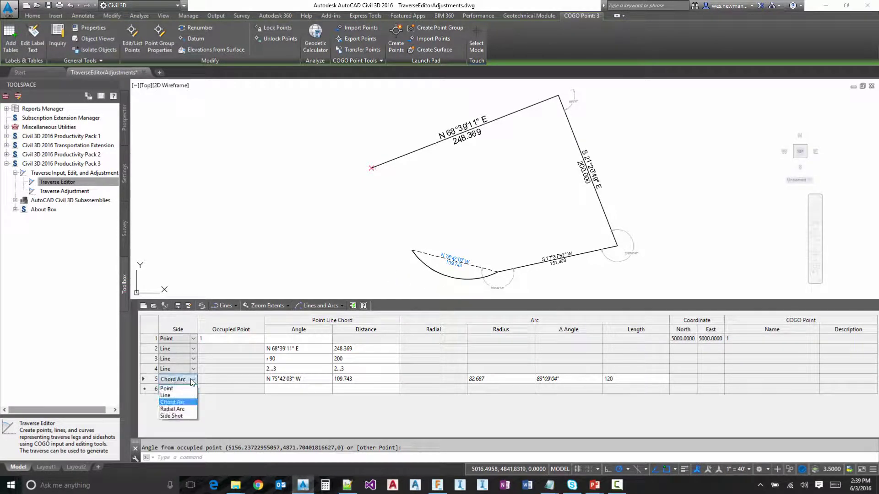
pyautogui.click(189, 409)
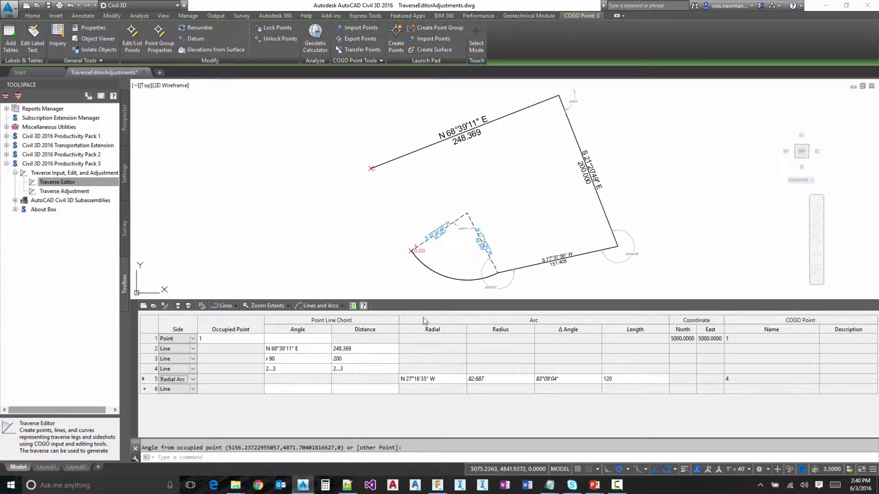
pyautogui.click(450, 382)
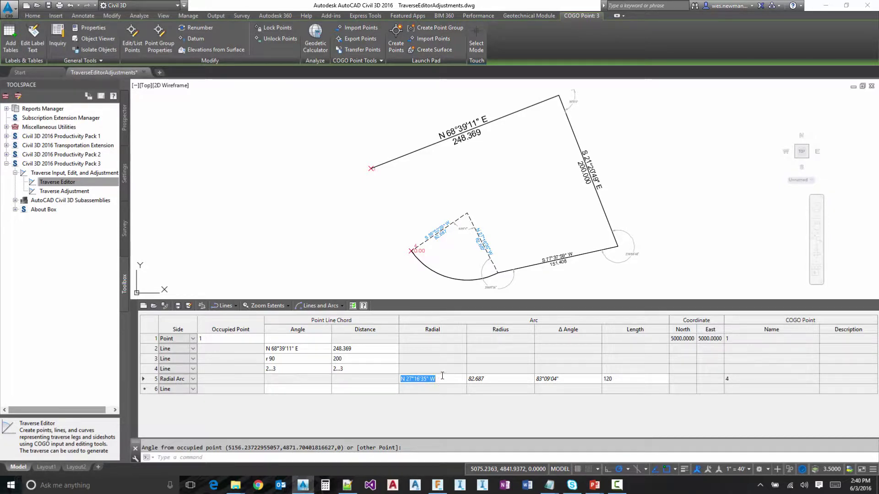
pyautogui.write('r 90')
pyautogui.press('Tab')
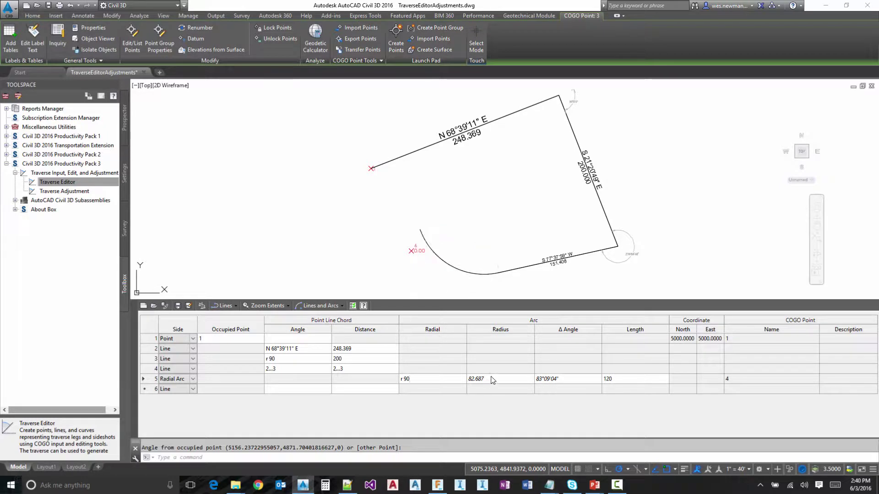
pyautogui.scroll(2, 472, 284)
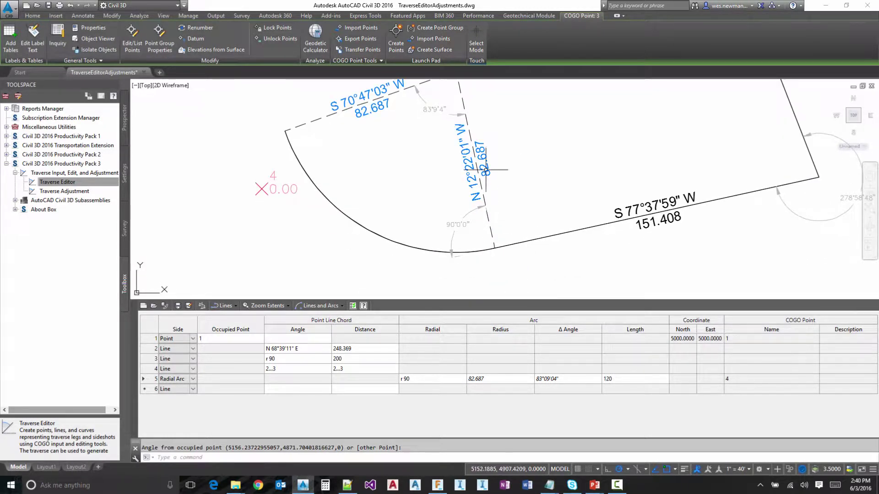
pyautogui.moveTo(466, 110); pyautogui.dragTo(455, 151, button='middle')
pyautogui.middleClick(422, 176)
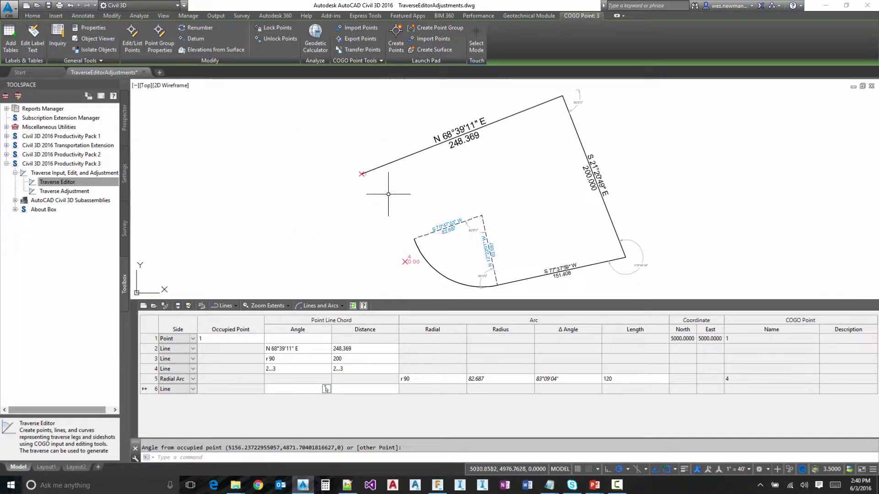
# Enter row 6 as a line with angle r90 and distance 75
pyautogui.click(295, 389)
pyautogui.write('r')
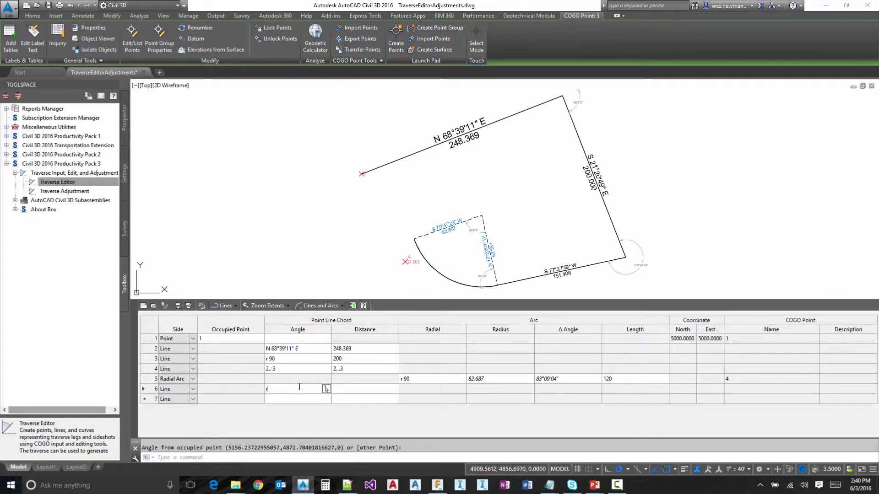
pyautogui.write('90')
pyautogui.click(348, 390)
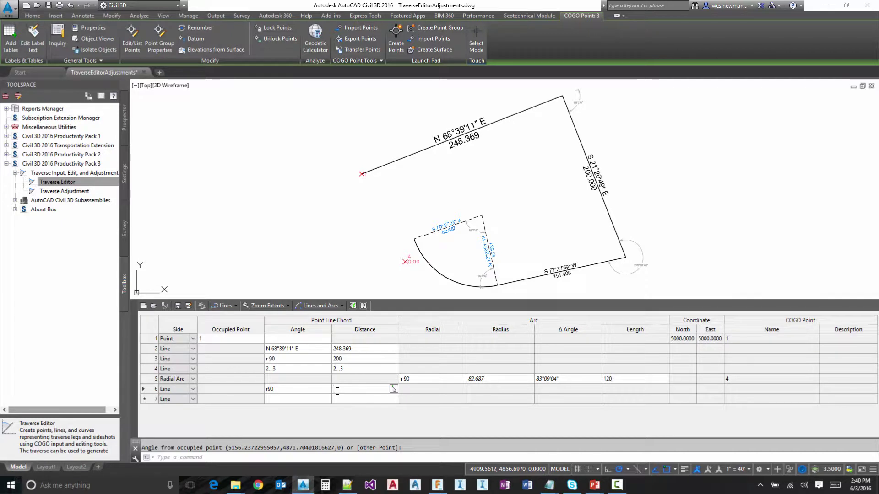
pyautogui.write('70')
pyautogui.click(302, 400)
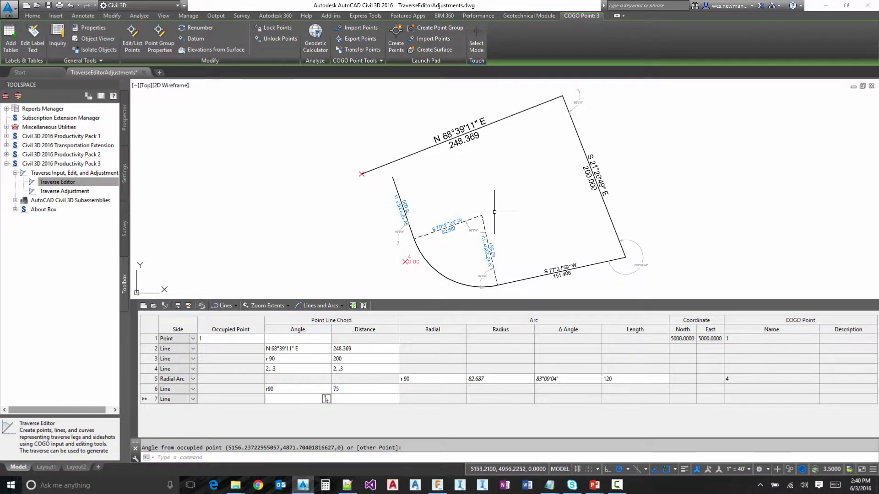